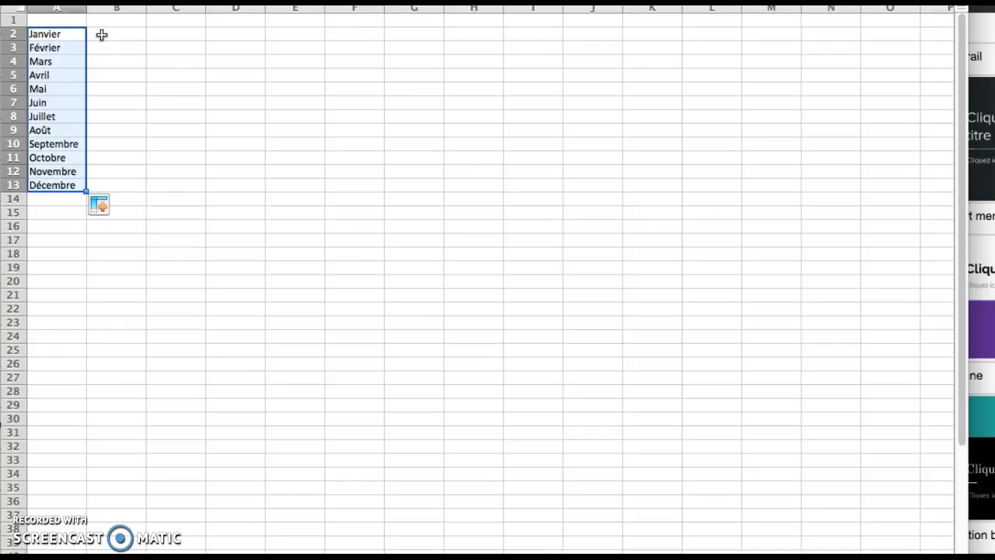
- Enter the header "Température Moyenne (C)" in cell B1
click(1, 467)
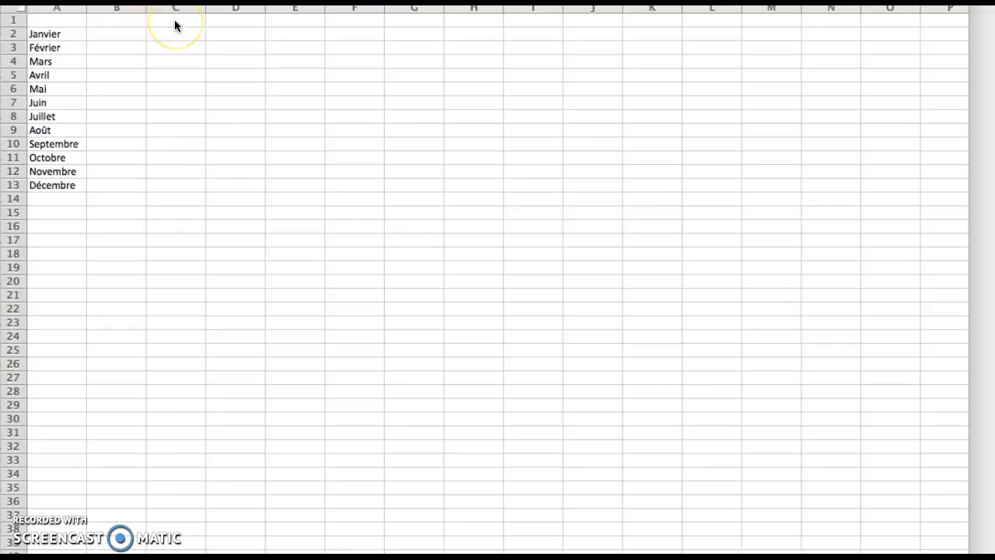
click(116, 21)
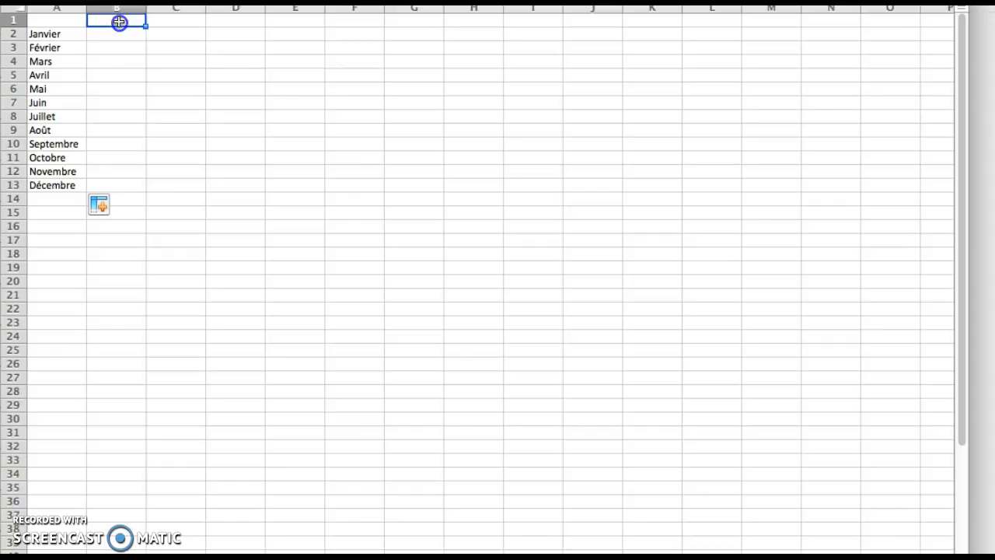
double_click(119, 21)
text(T)
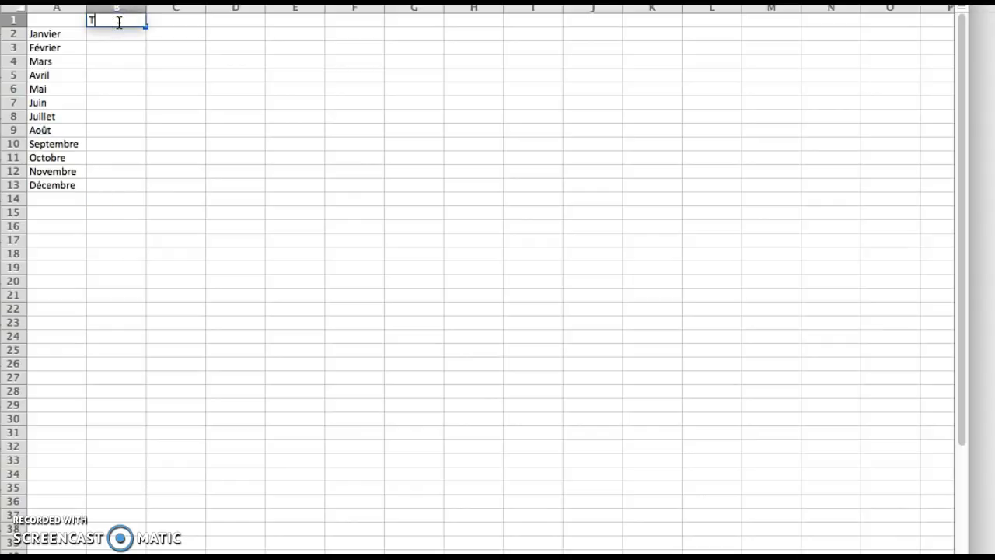
text(empérature )
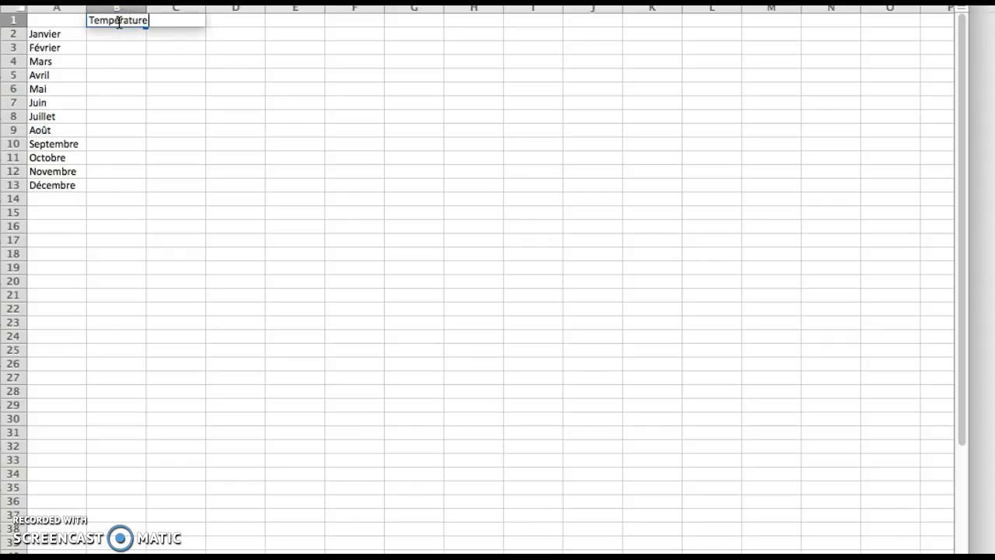
text(Moyenne (C)
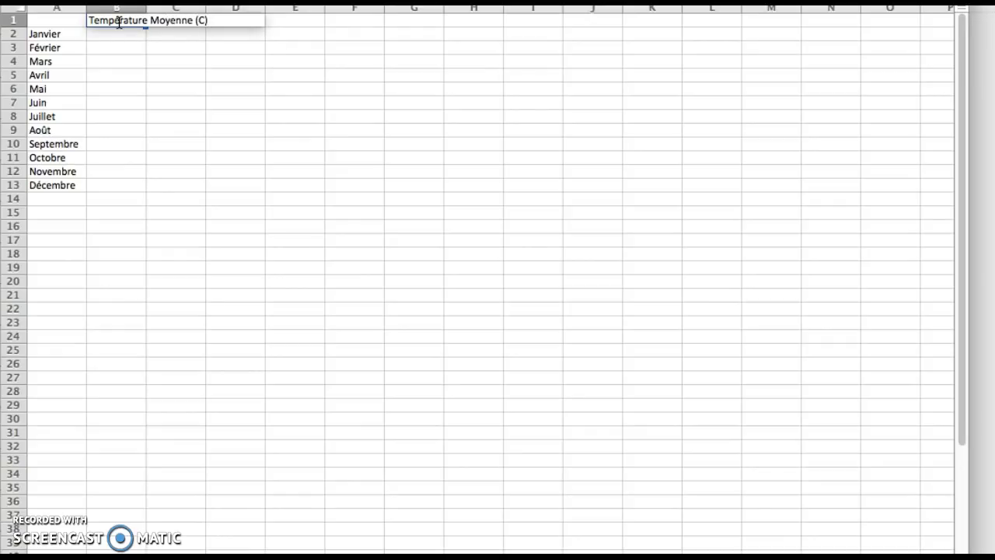
click(102, 35)
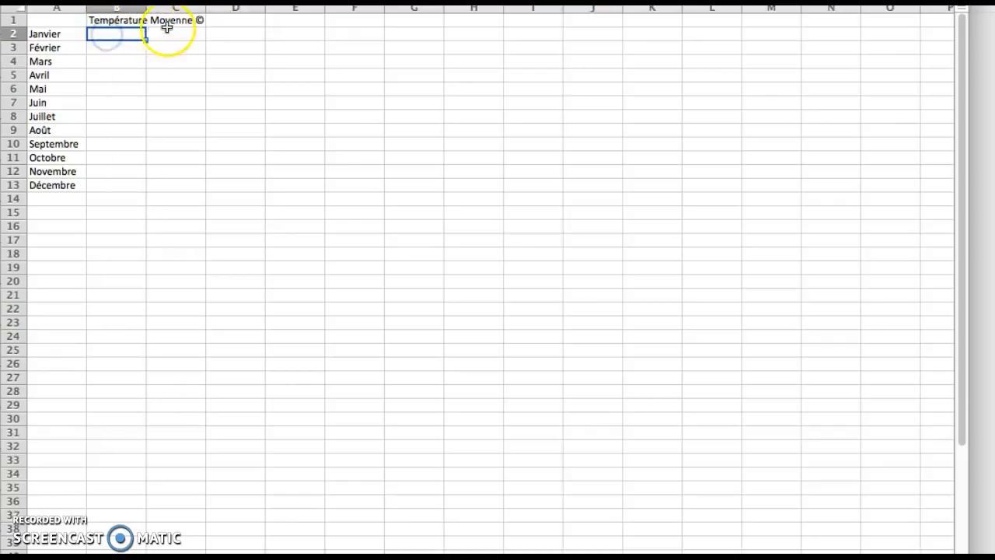
- Enter the header "Total précipitations (mm)" in cell C1
click(186, 24)
double_click(188, 22)
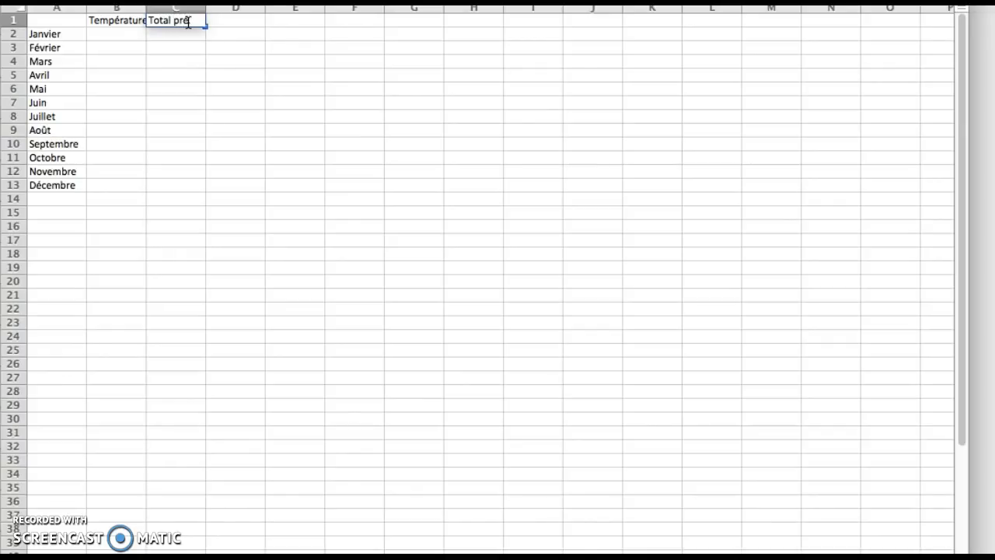
text(Total précipita)
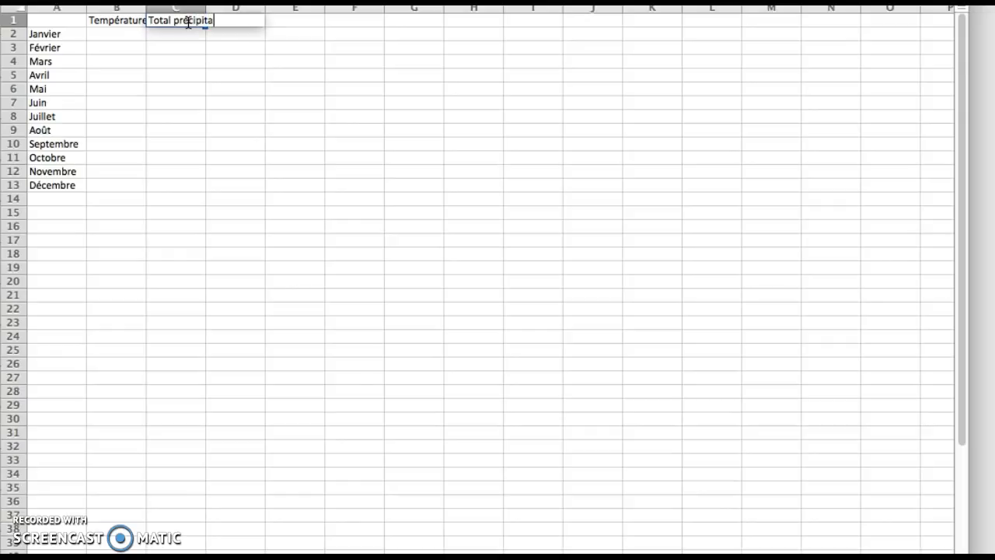
text(tions (mm))
- Fill in the mean temperatures for Janvier to Juin from B2 down: -1, -1, -1, 3, 7 and 10
click(117, 33)
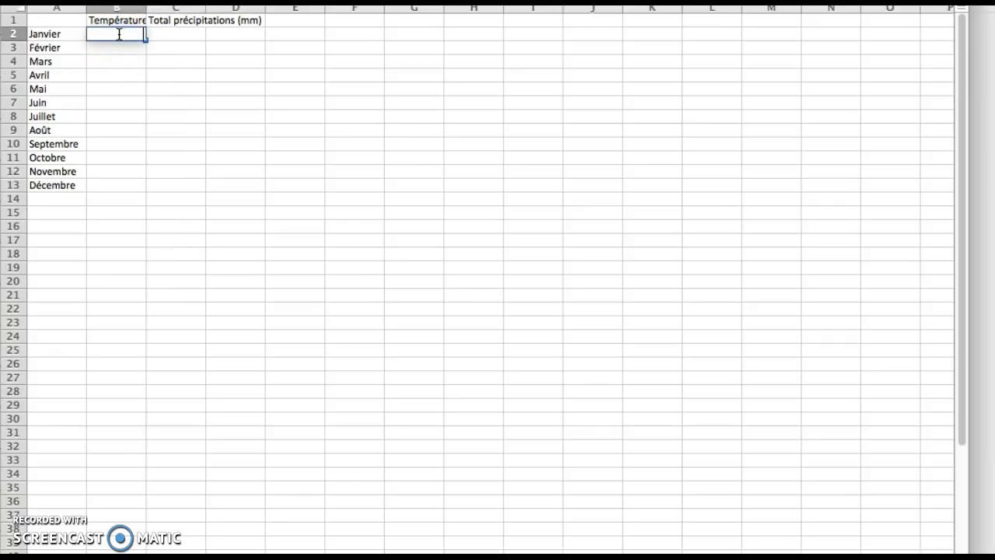
text(-1)
key(Return)
text(-1)
key(Return)
text(-1)
key(Return)
text(3)
key(Return)
text(7)
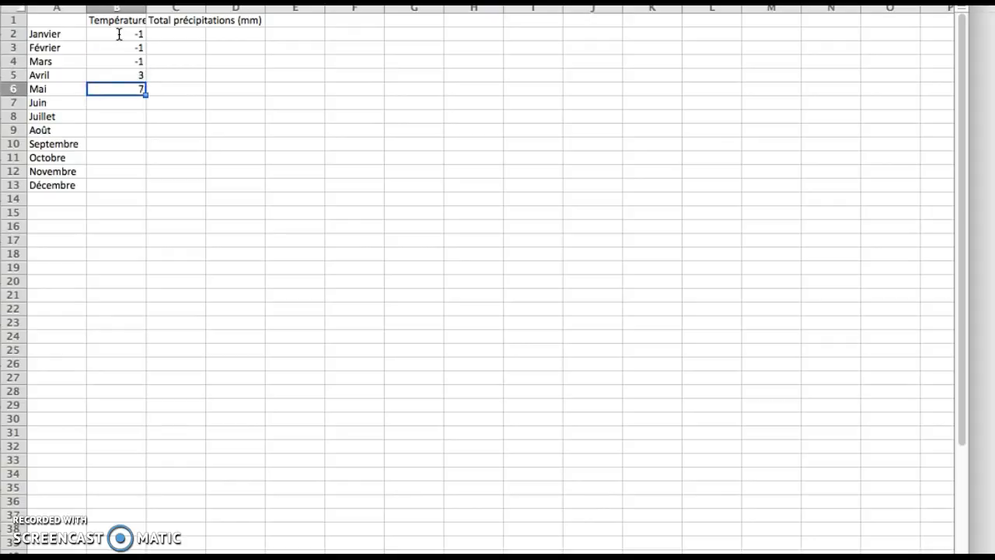
key(Return)
text(10)
key(Return)
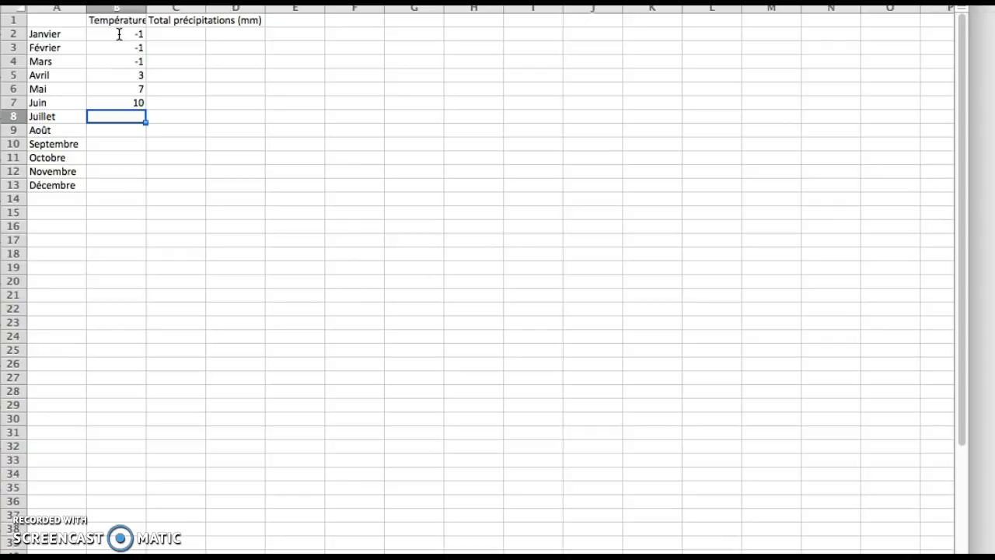
- Fill in the mean temperatures for Juillet to Décembre from B8 down: 11, 11, 8, 5, 2 and 1
text(11)
key(Return)
text(11)
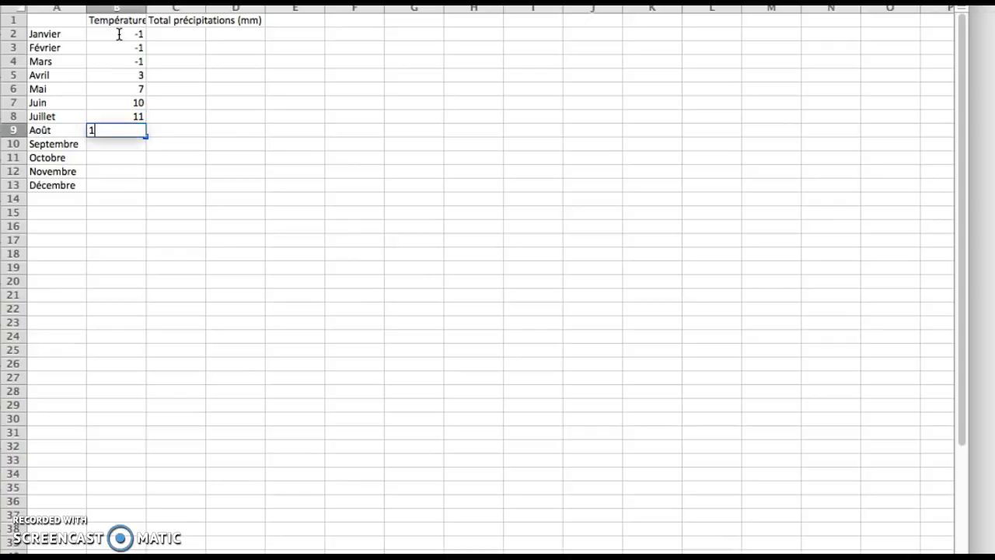
key(Return)
text(1)
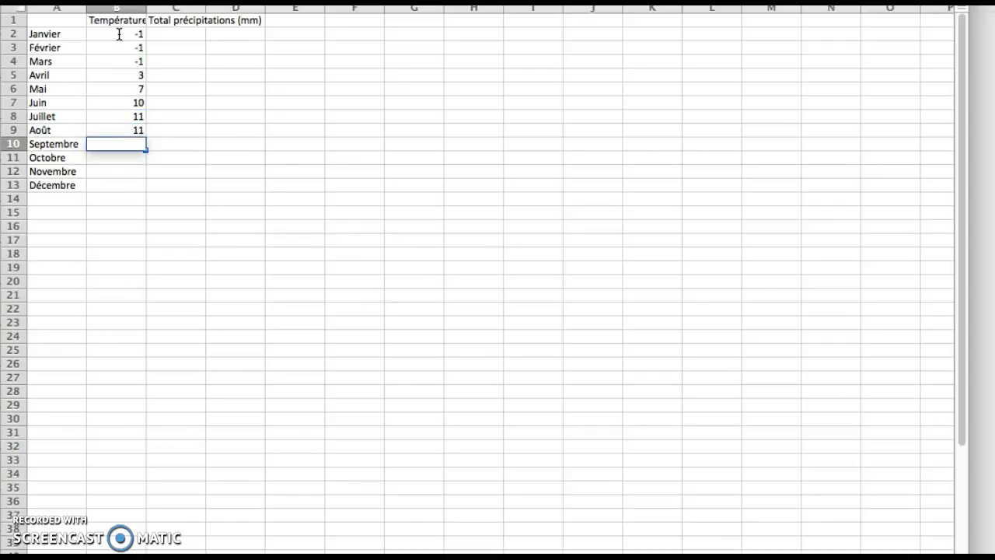
text(8)
key(Return)
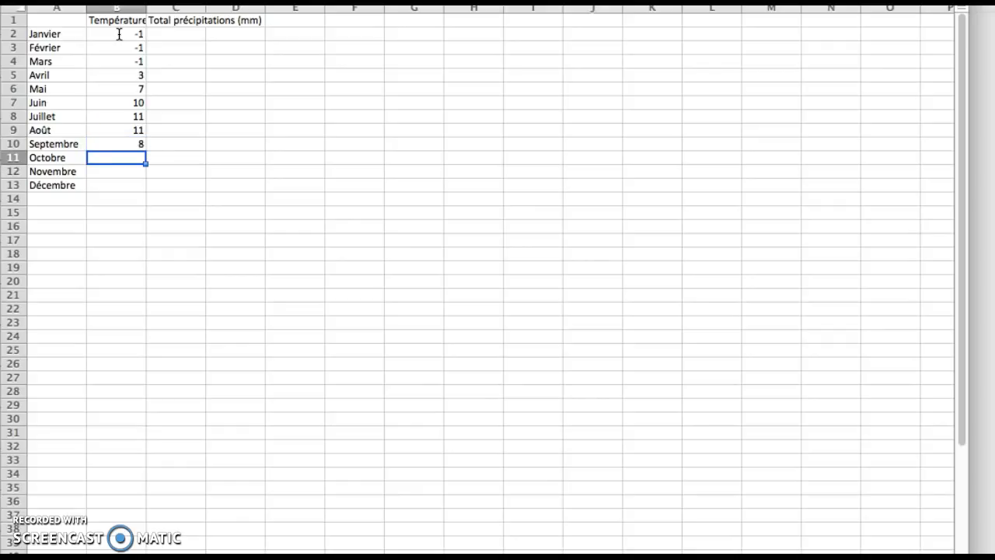
text(5)
key(Return)
text(2)
key(Return)
text(1)
key(Return)
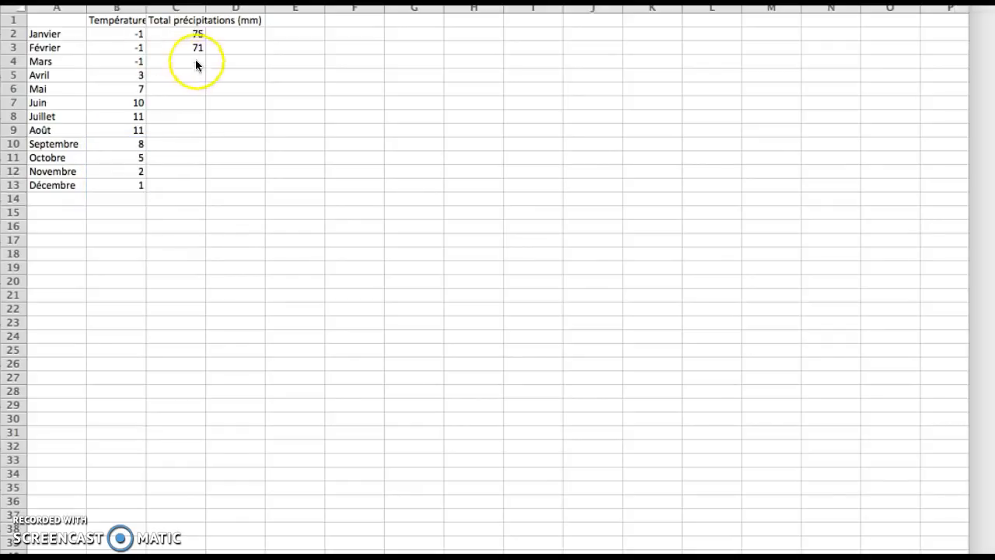
- Fill in the precipitation totals for Mars to Juin from C4 down: 81, 58, 43 and 50
click(194, 62)
text(81)
key(Return)
text(5)
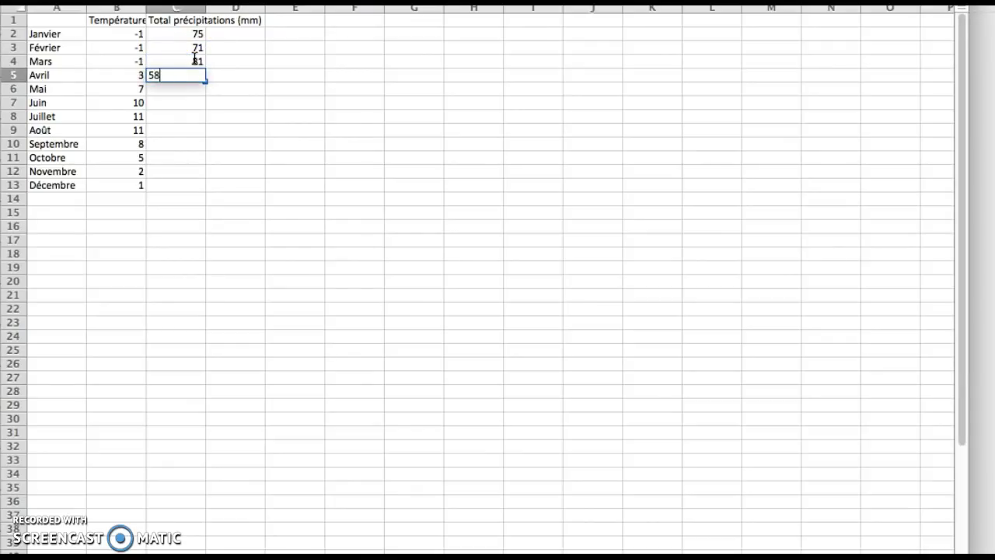
key(Return)
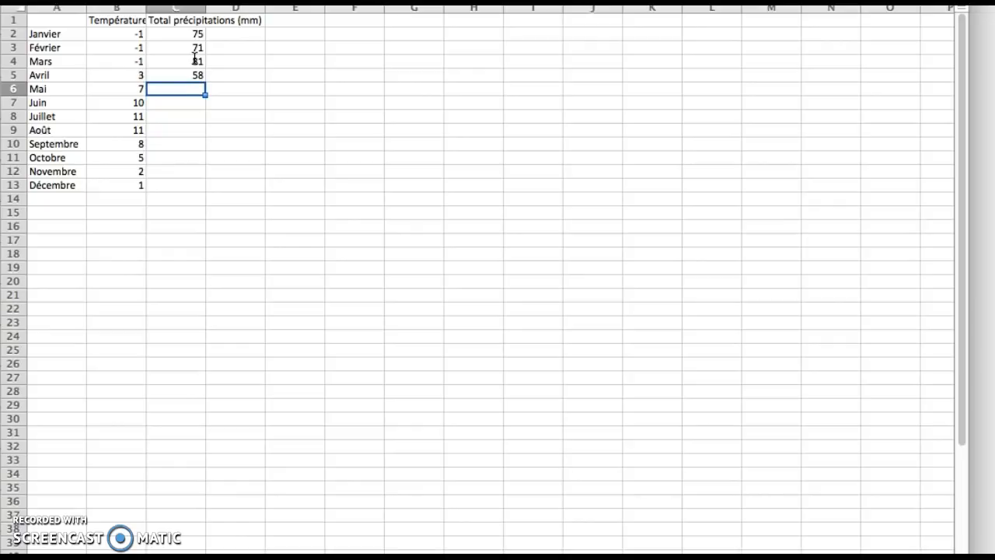
text(43)
key(Return)
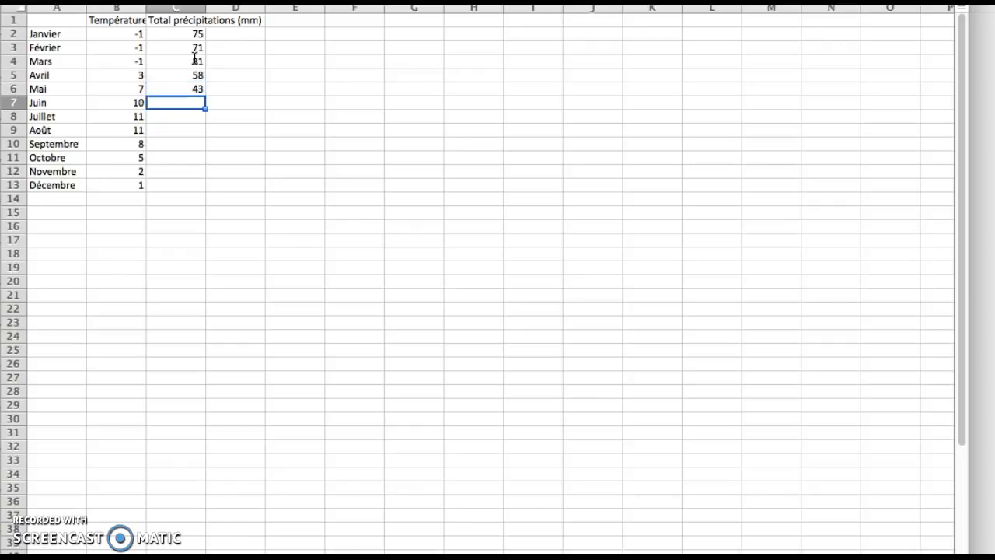
text(50)
key(Return)
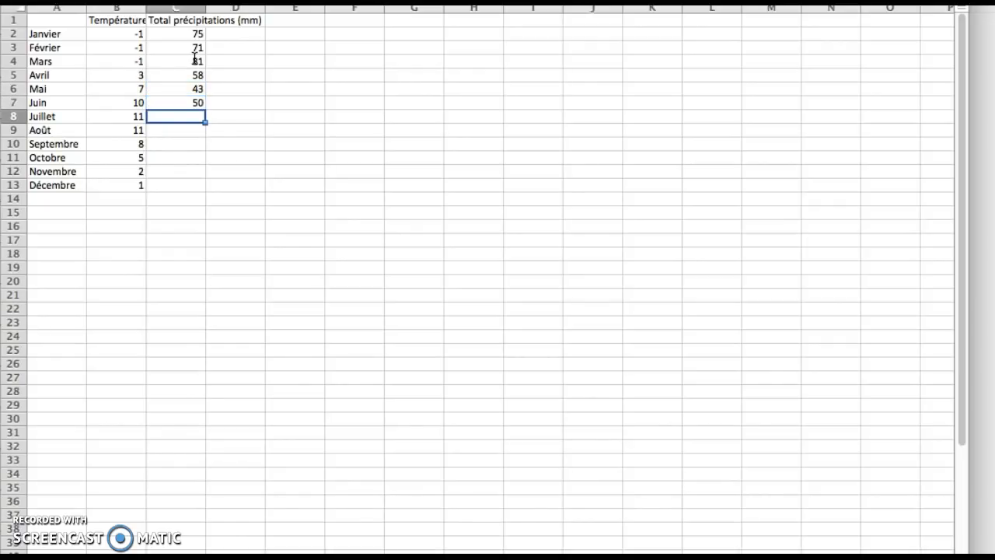
- Fill in the precipitation totals for Juillet to Décembre from C8 down: 51, 61, 66, 85, 72 and 78
text(51)
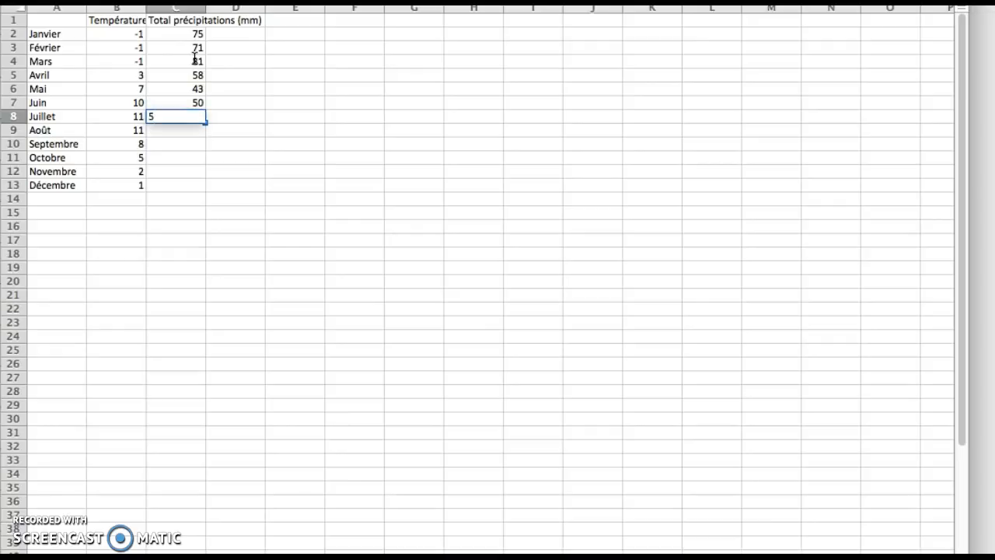
key(Return)
text(61)
key(Return)
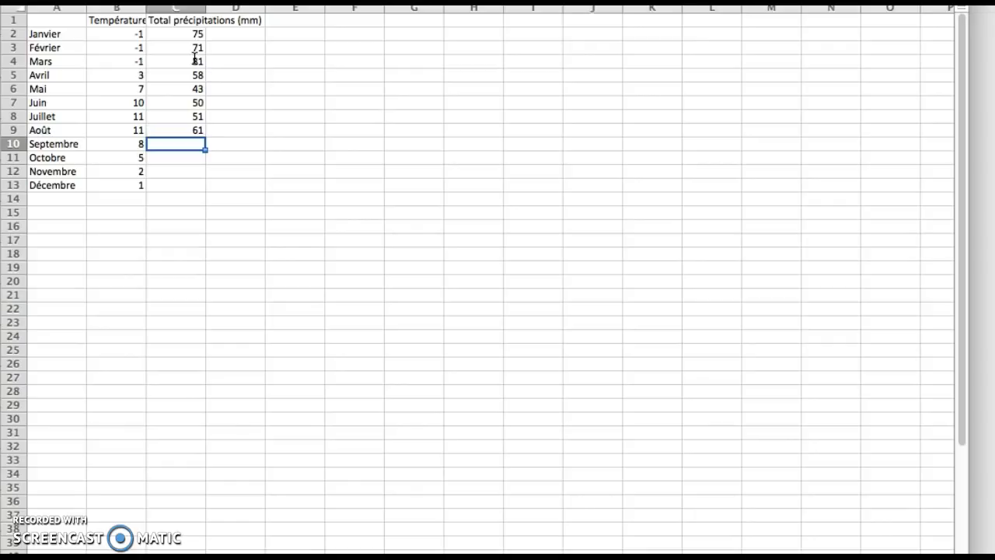
text(66)
key(Return)
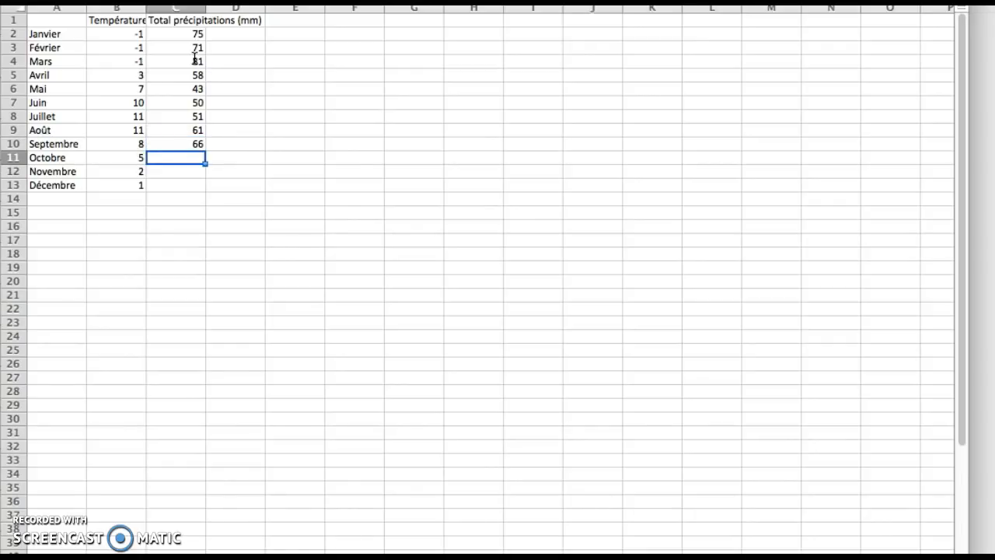
text(85)
key(Return)
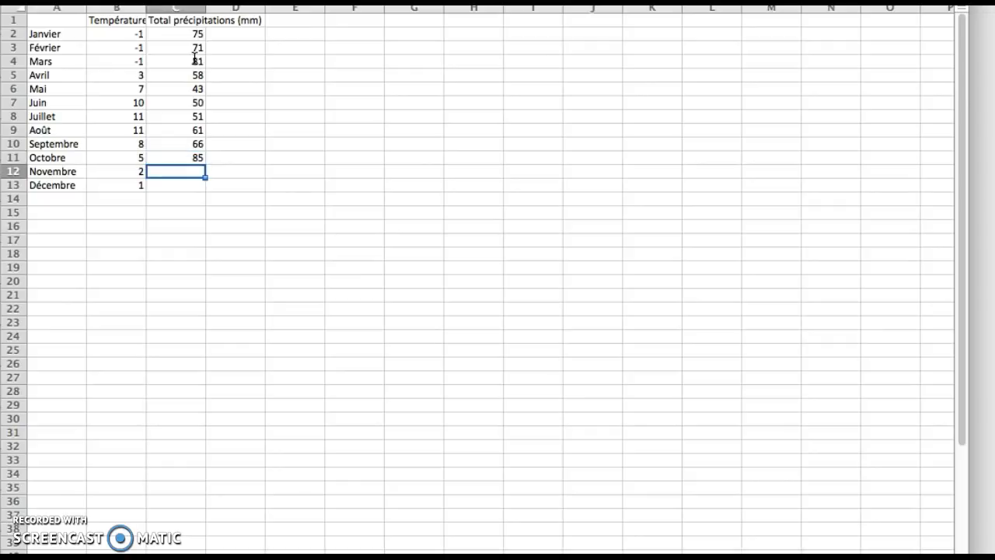
text(72)
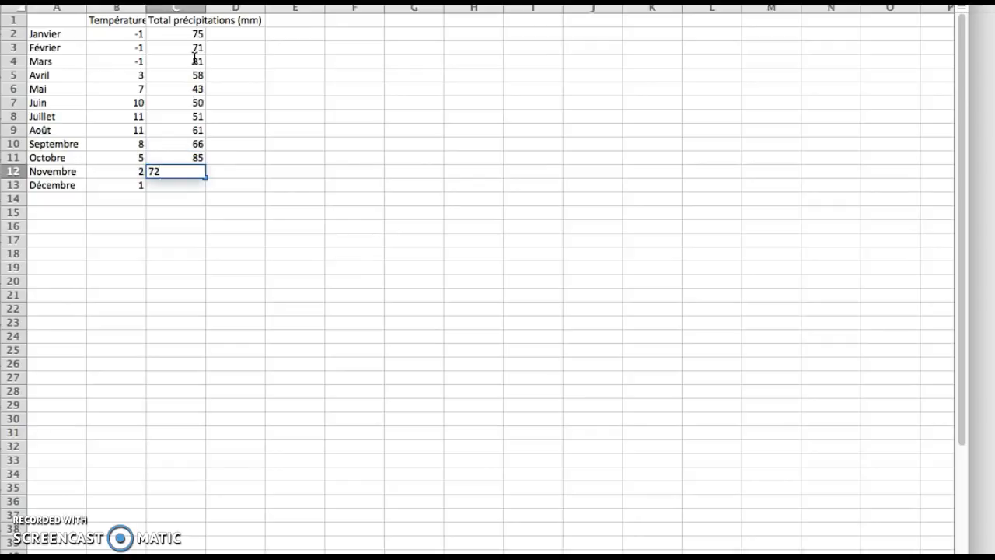
key(Return)
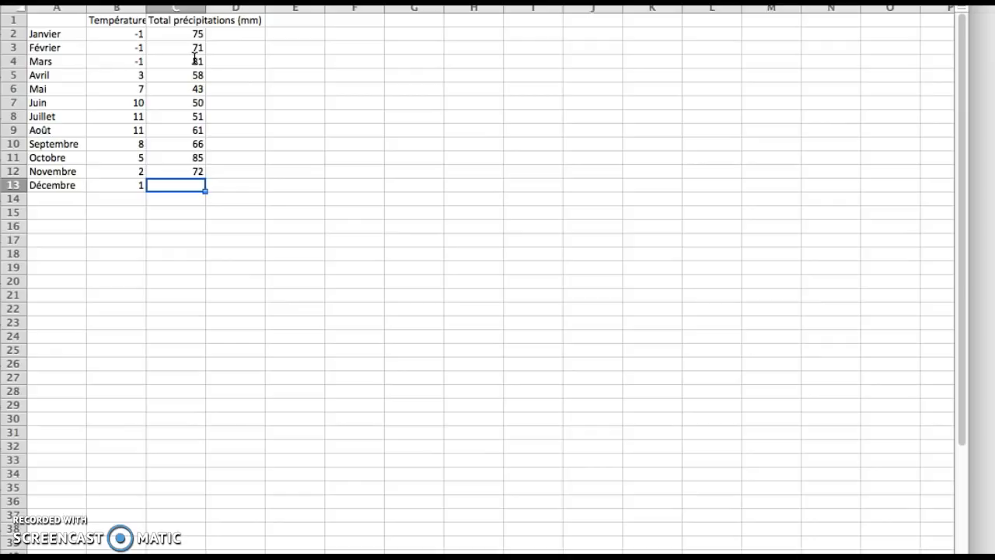
text(78)
key(Return)
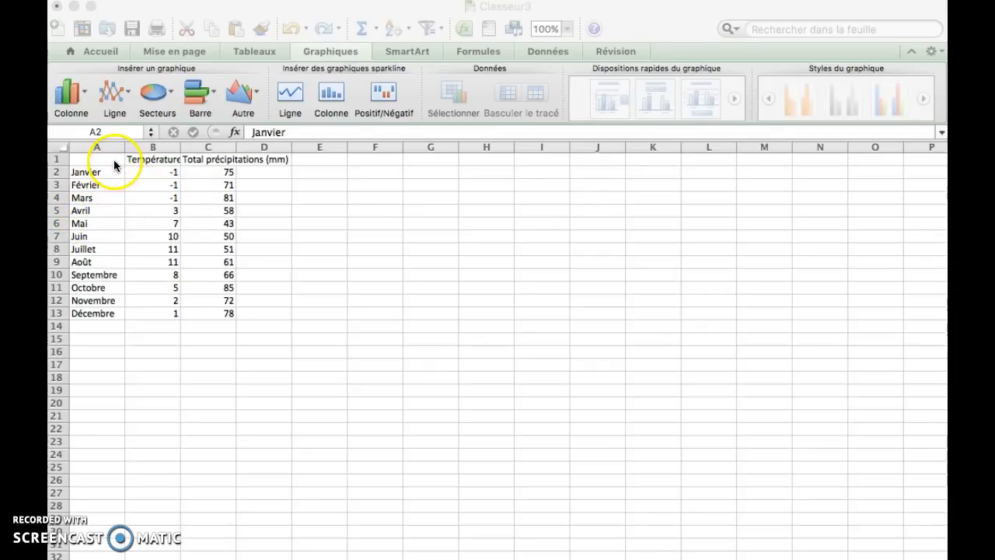
- Center the month names in A2:A13 and make them bold
click(91, 199)
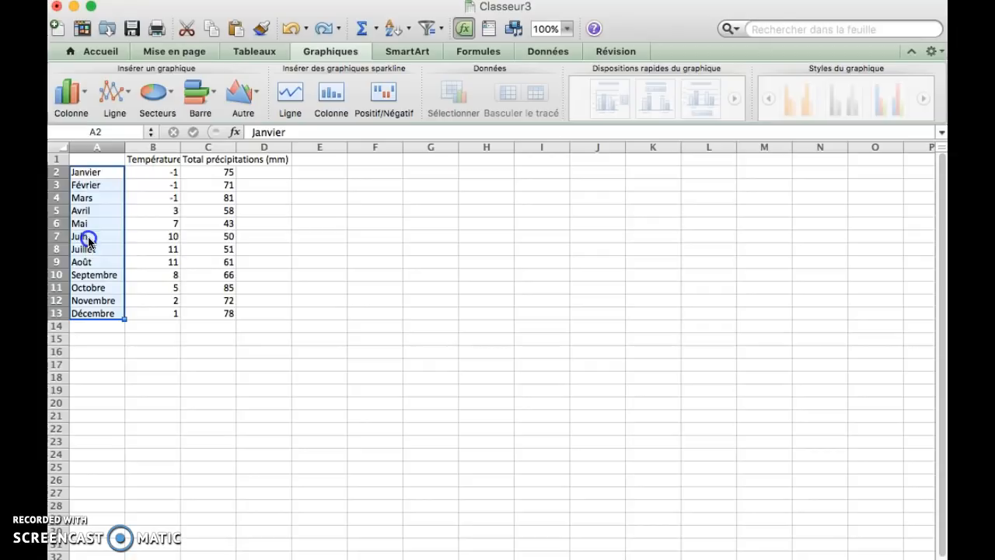
click(100, 53)
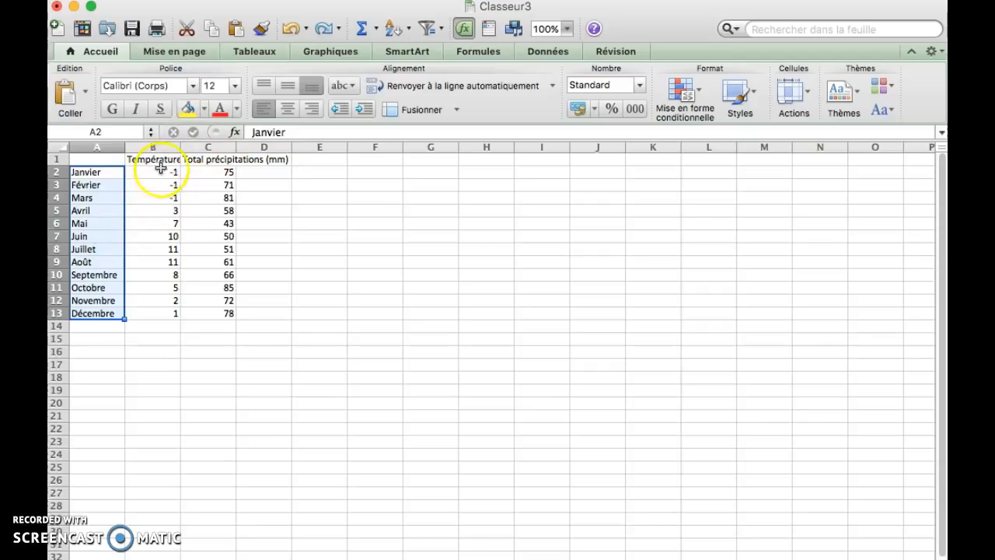
click(287, 109)
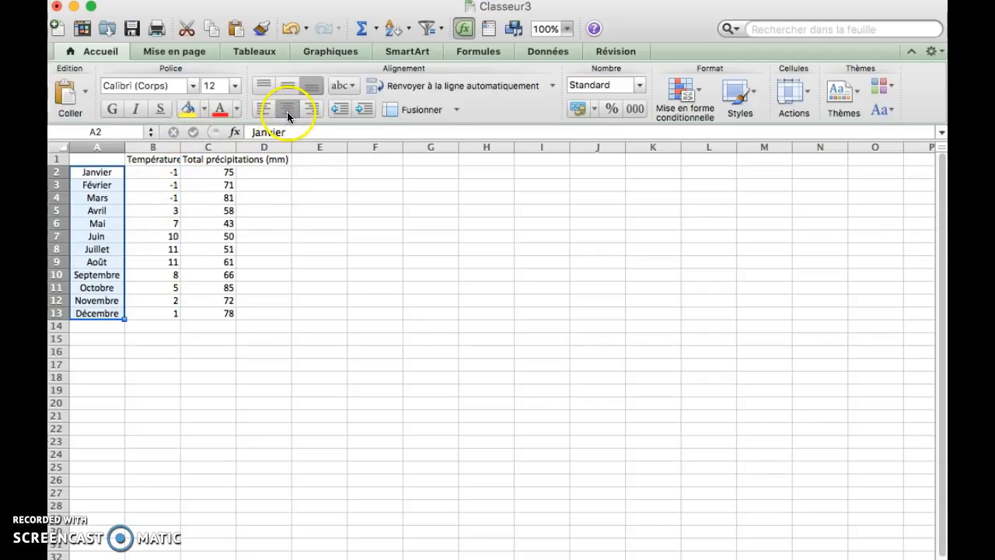
click(113, 109)
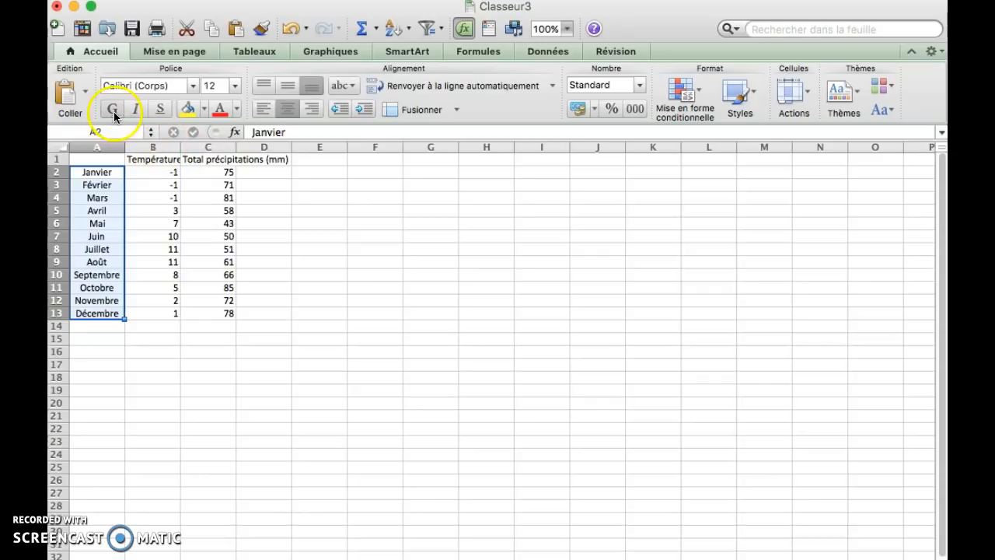
- Make the temperature header text in cell B1 bold
click(153, 159)
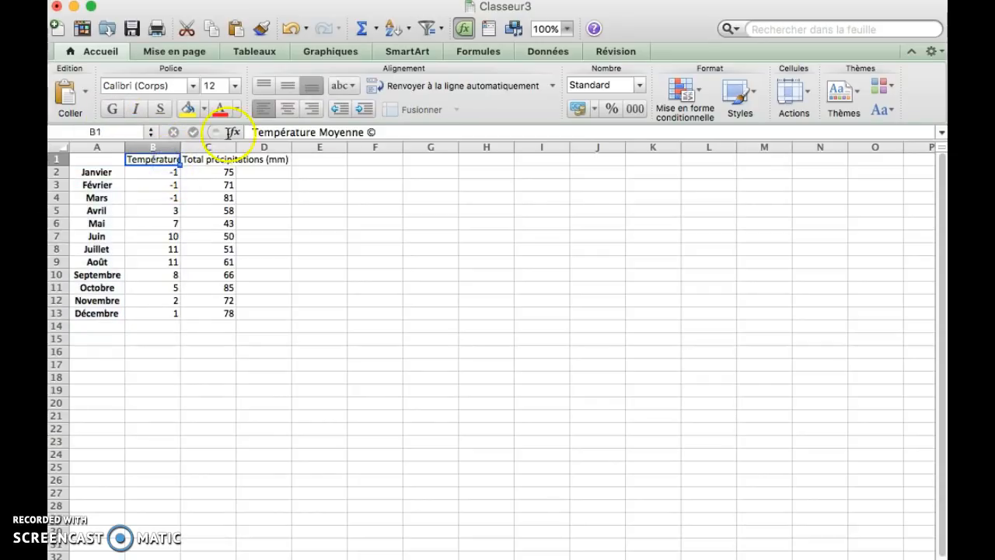
double_click(151, 160)
drag(127, 159, 262, 158)
click(117, 111)
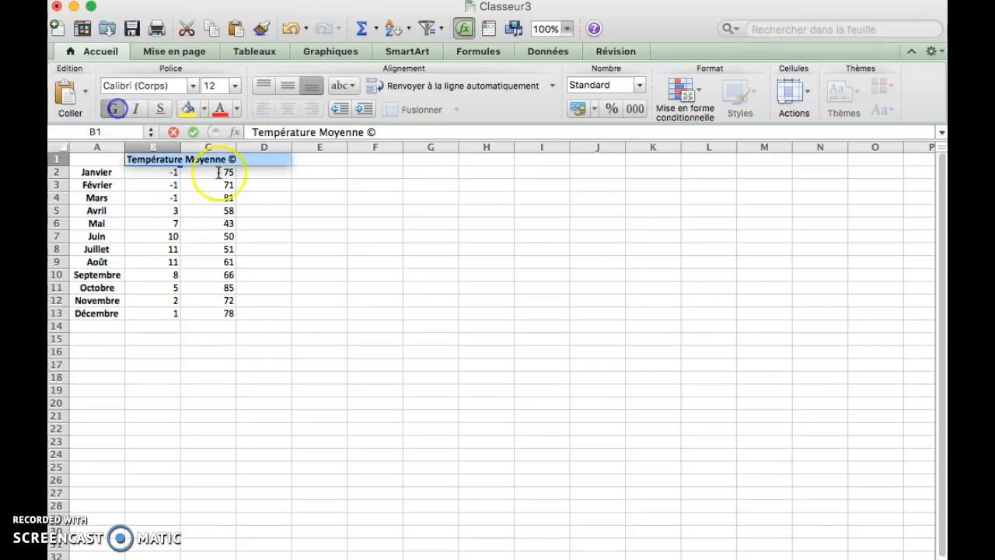
- Make the "Total précipitations (mm)" header text in cell C1 bold
click(229, 185)
double_click(225, 159)
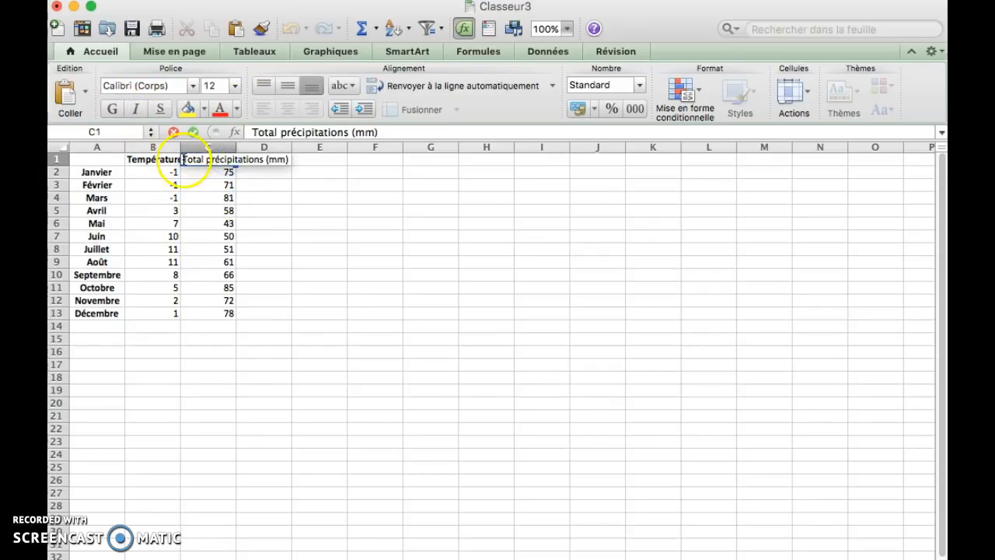
drag(184, 159, 290, 159)
click(114, 110)
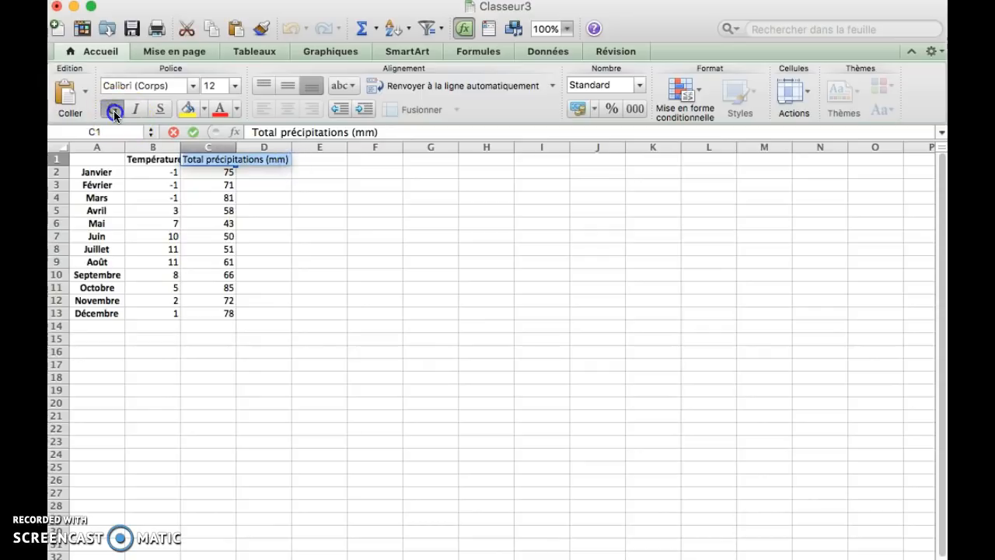
click(214, 171)
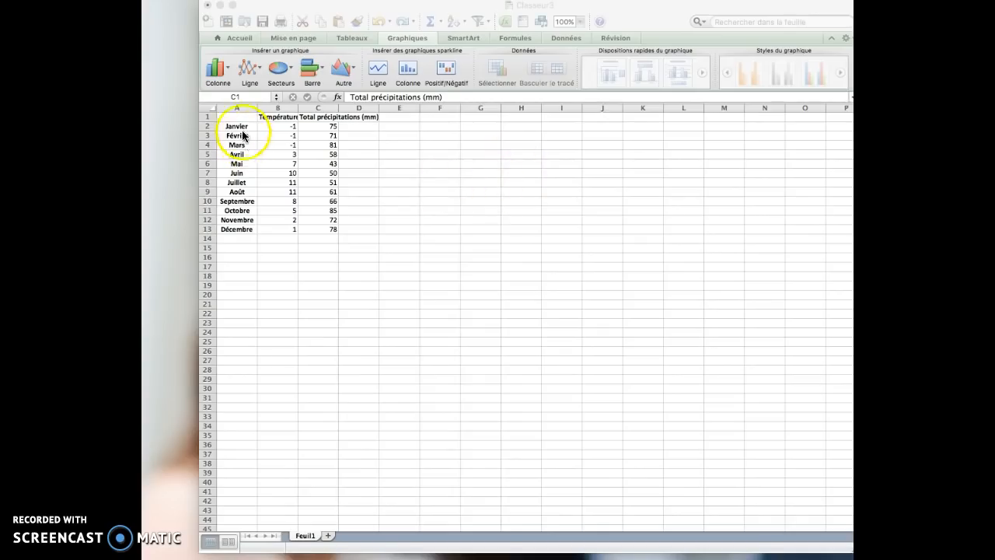
- Insert a 2D line chart with markers (Courbes avec marques) from the table range A1:C13
click(241, 121)
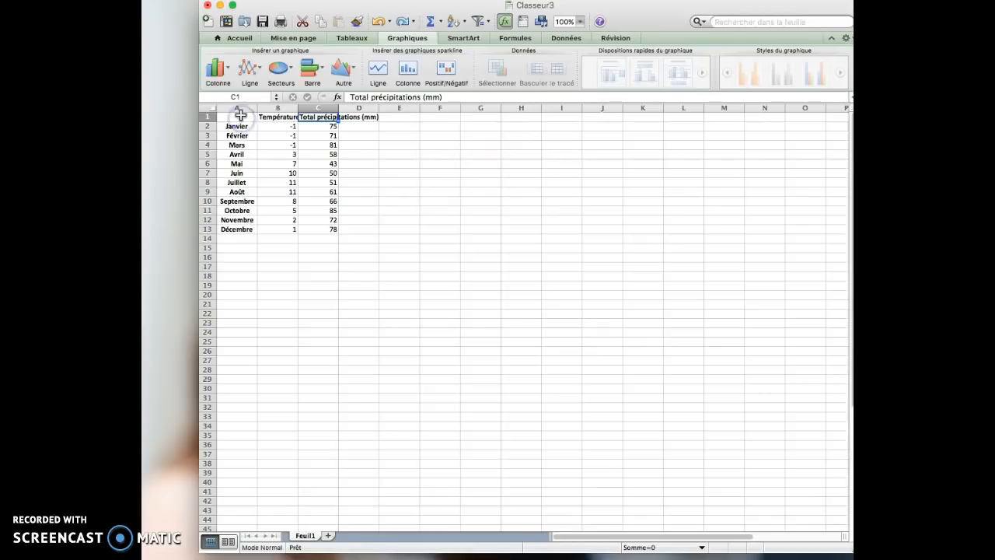
click(240, 118)
drag(240, 118, 325, 228)
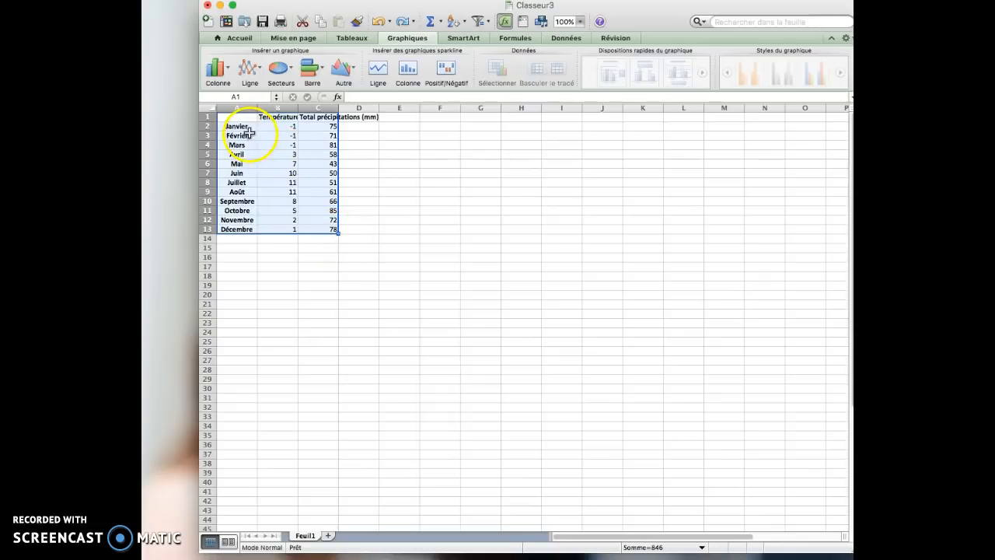
click(247, 72)
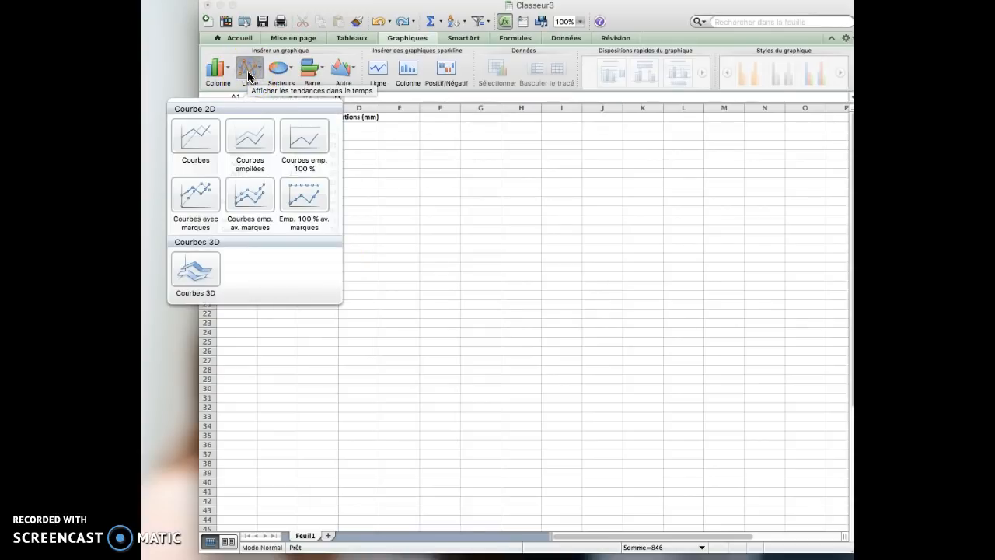
click(197, 197)
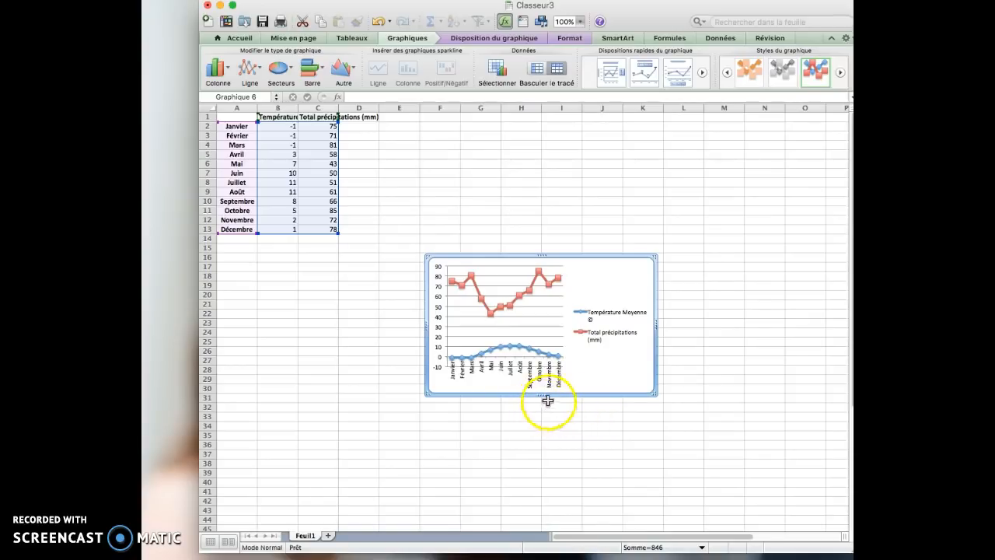
- Check which axis the "Total précipitations (mm)" series is plotted on in its data series format settings
click(517, 303)
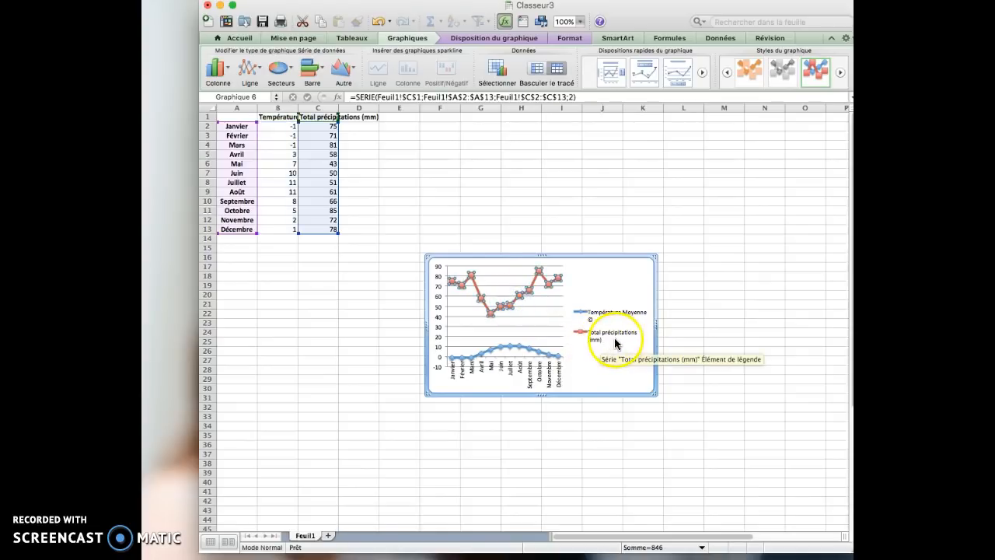
click(605, 342)
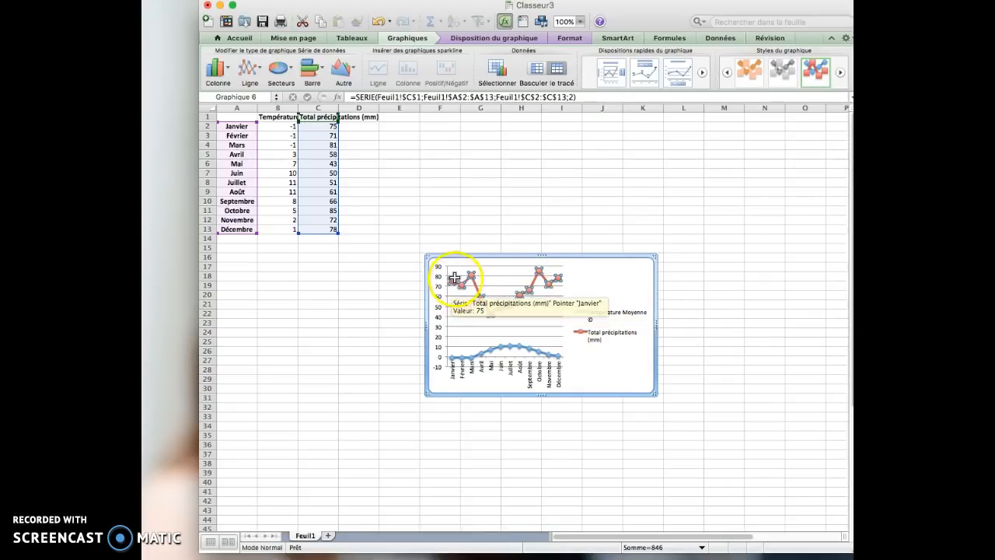
right_click(531, 285)
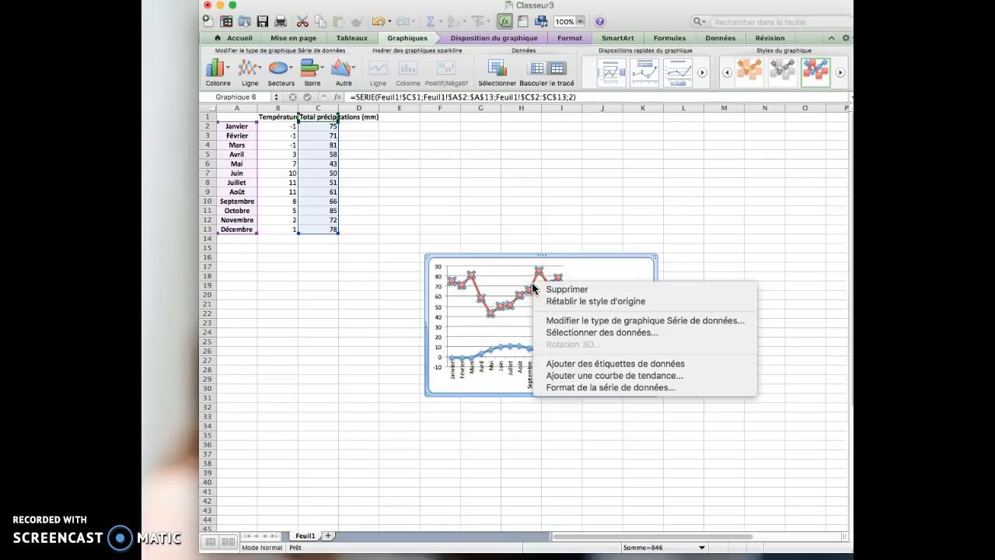
click(576, 389)
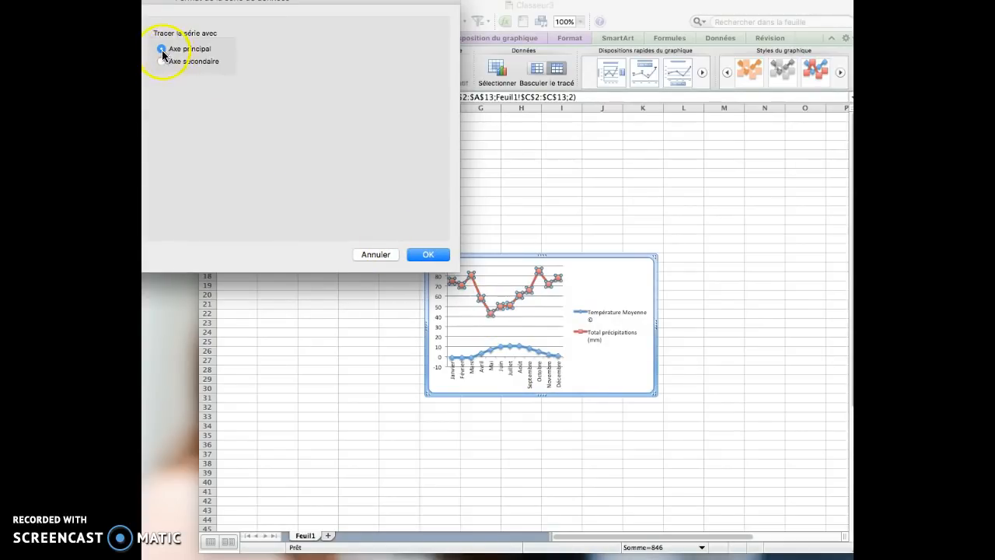
click(424, 254)
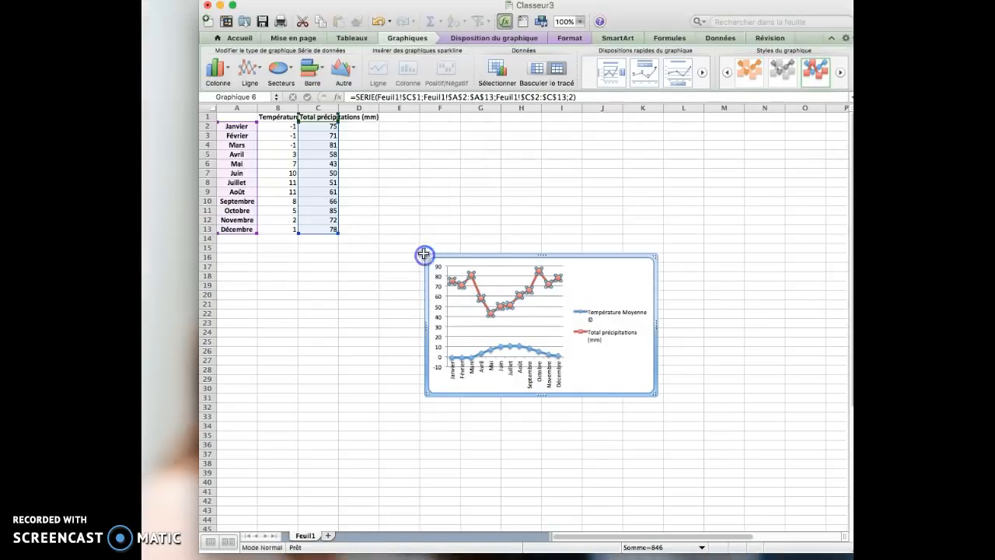
- Plot the chart's mean temperature series on the secondary axis (Axe secondaire)
click(514, 347)
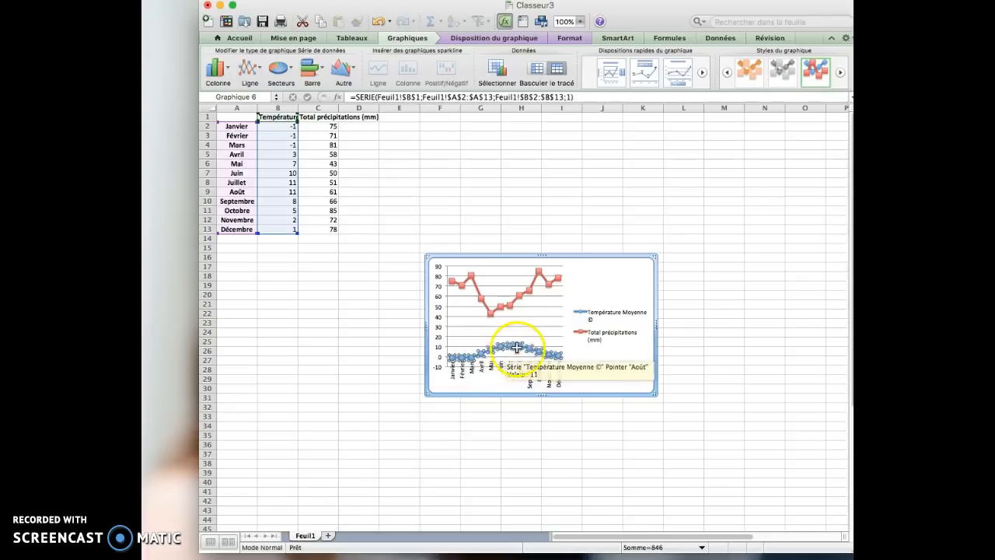
right_click(525, 347)
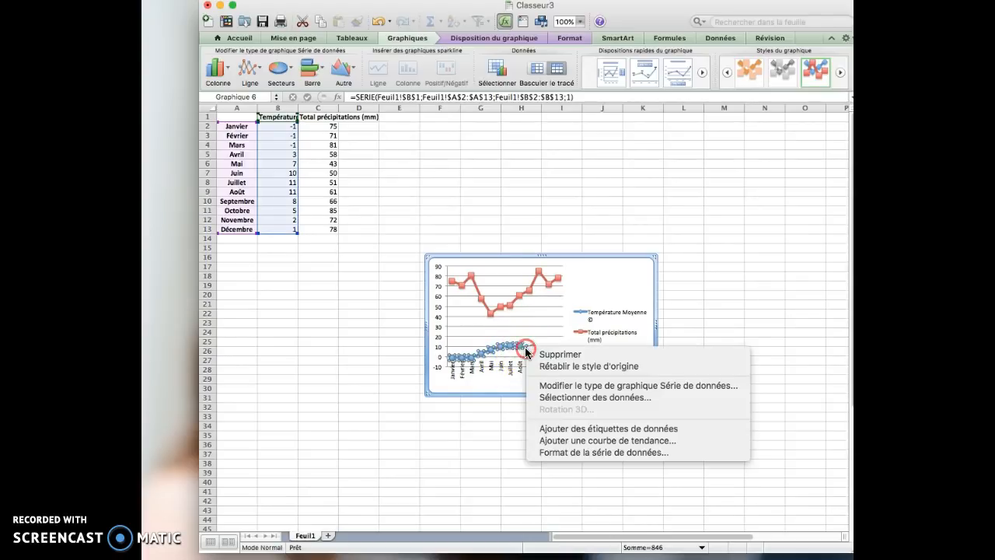
click(562, 453)
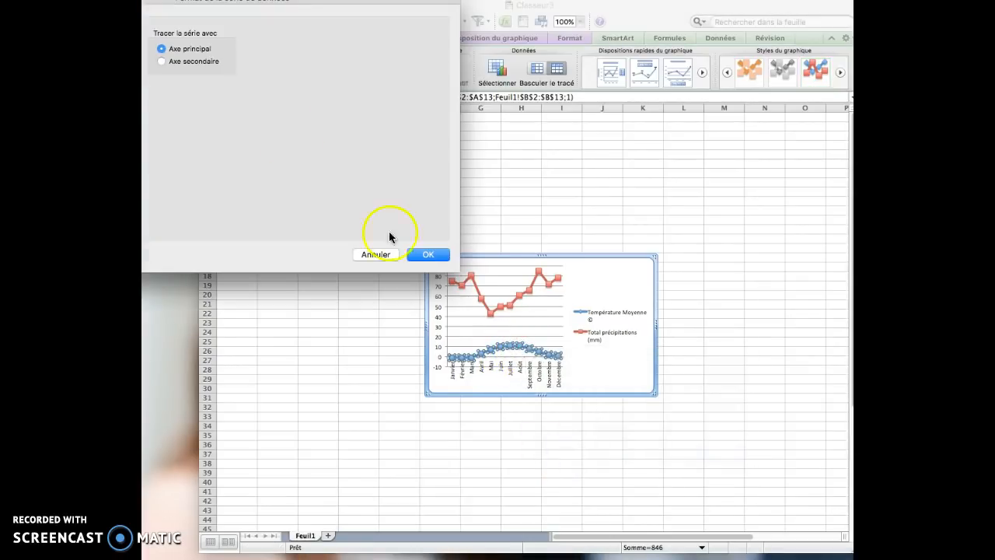
click(162, 62)
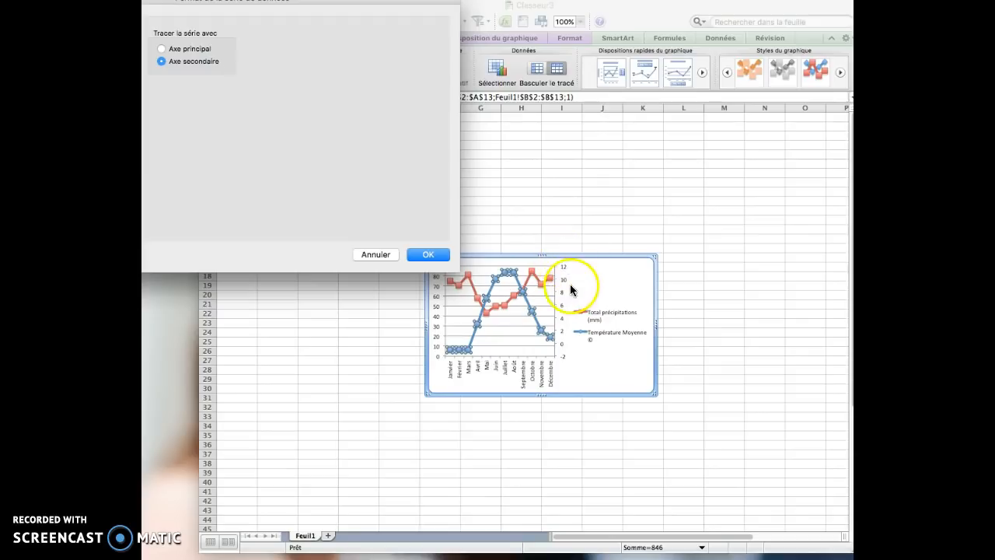
click(430, 254)
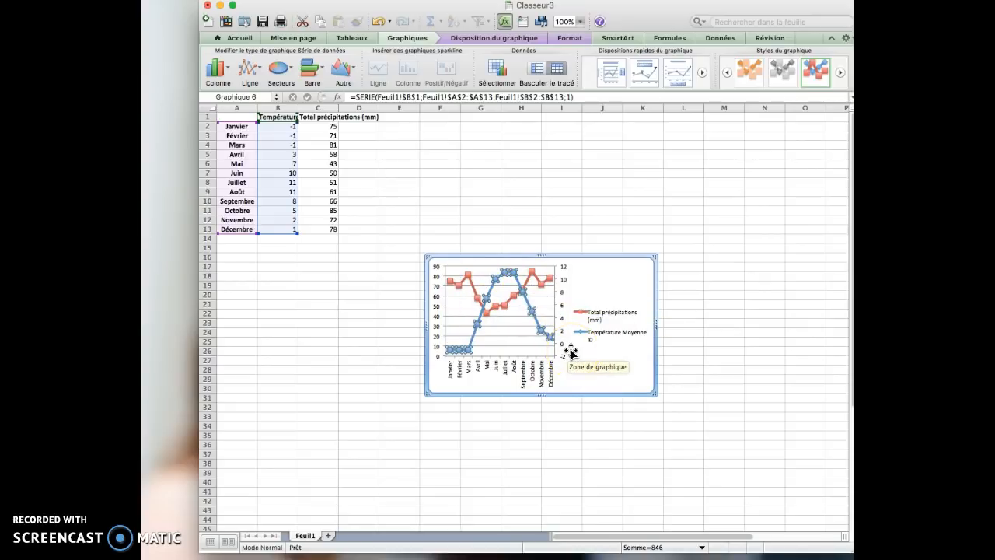
- Change the chart type of the "Total précipitations (mm)" series to 2D clustered columns
click(498, 358)
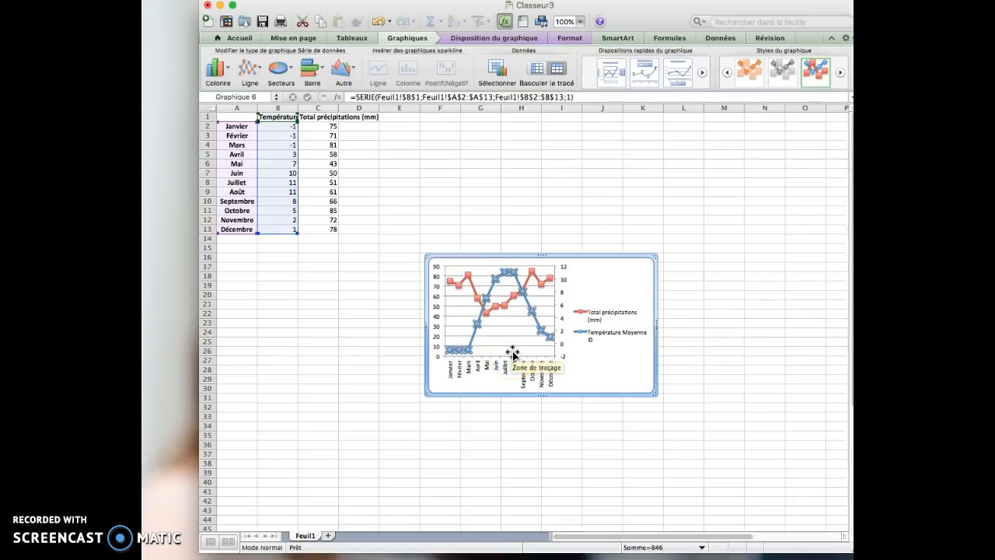
click(500, 304)
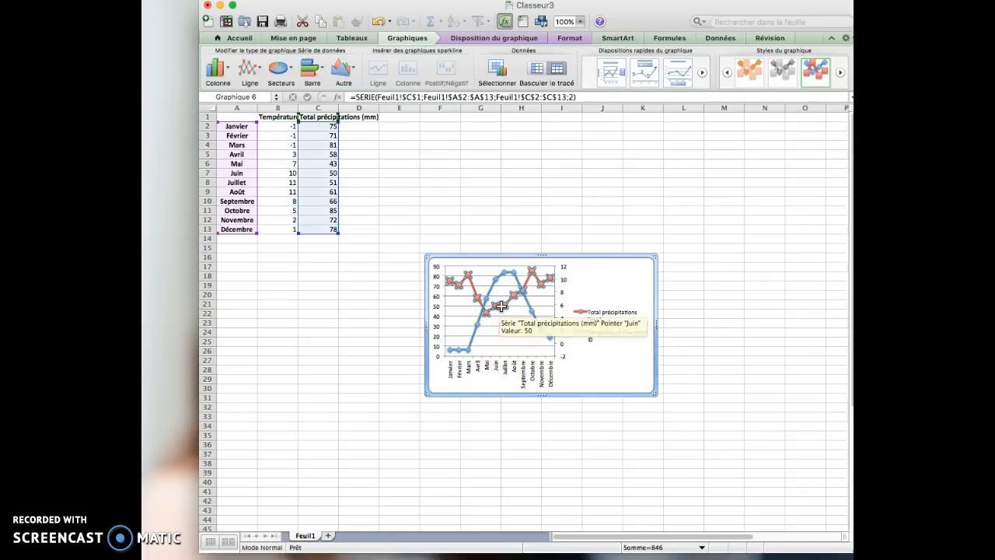
click(216, 73)
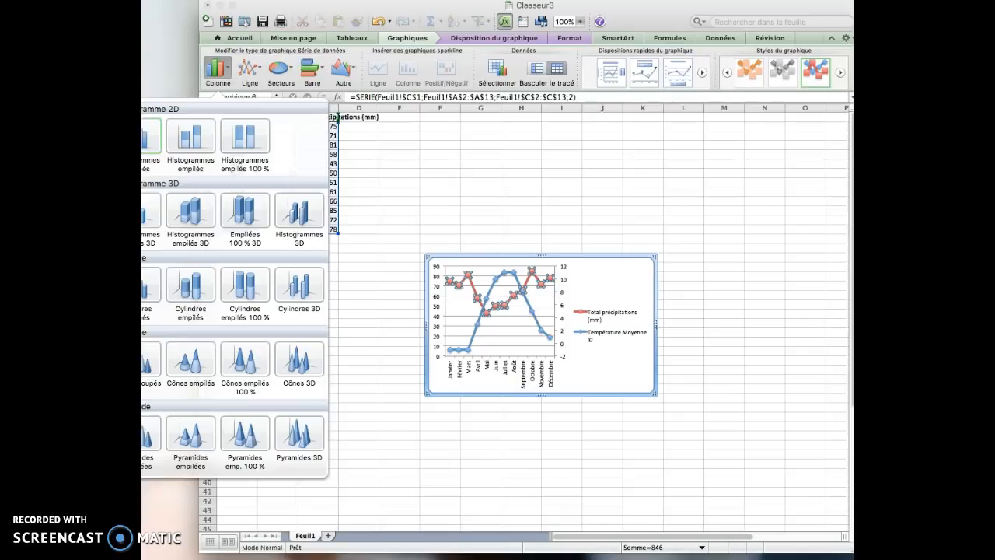
click(147, 136)
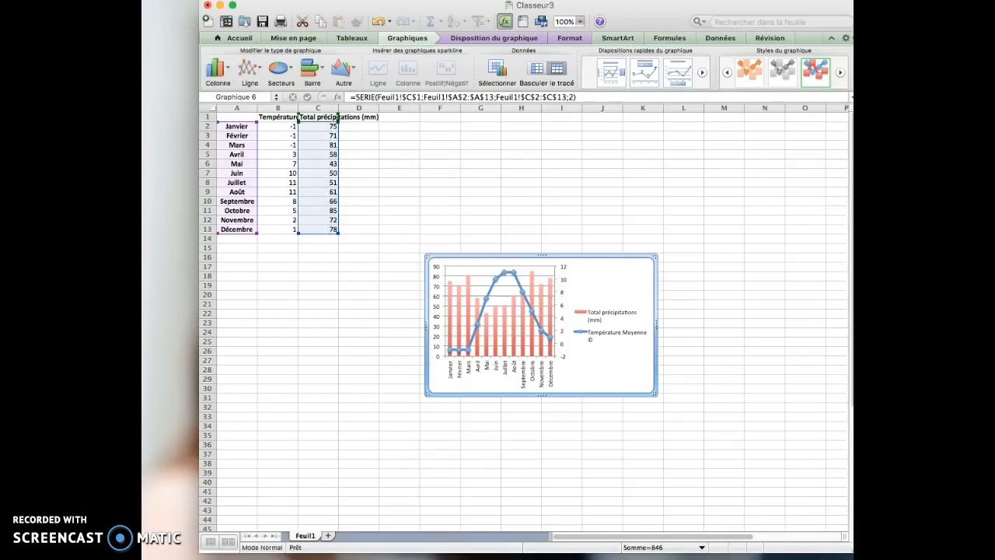